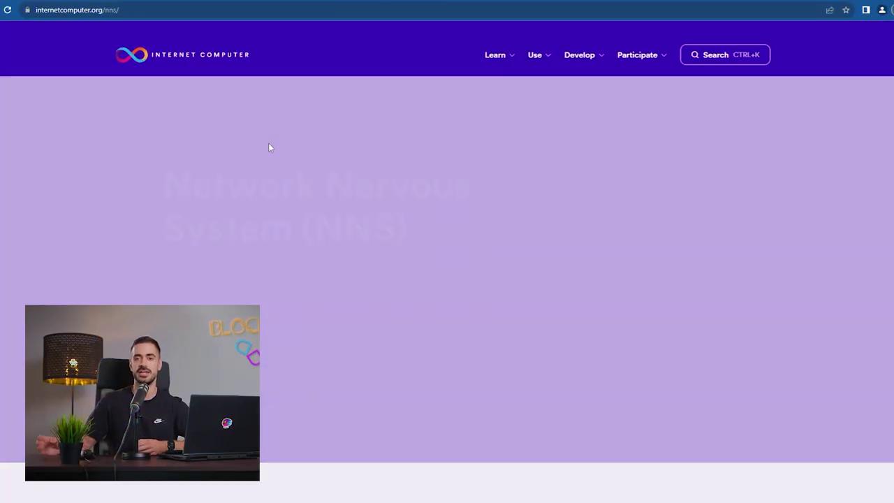
- Search for the NNS-as-DAO sentence, then scroll through How it works and Earn staking rewards
key("ctrl+f")
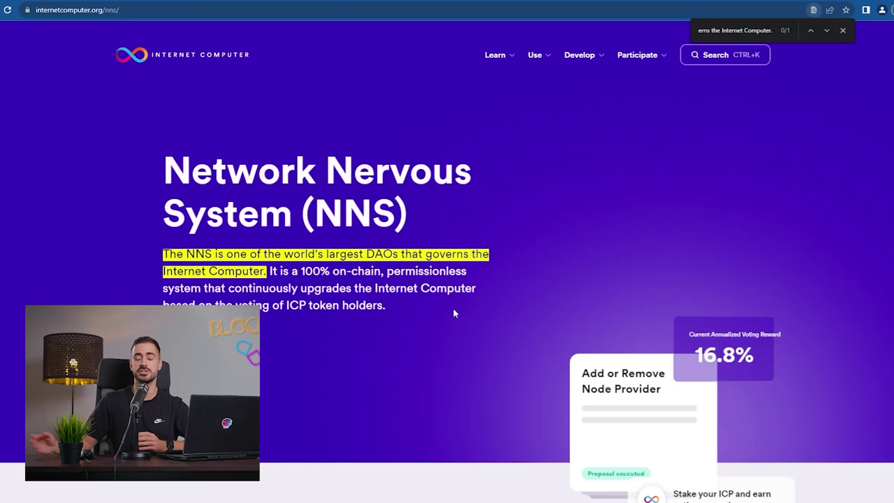
scroll(467, 310, "down", 5)
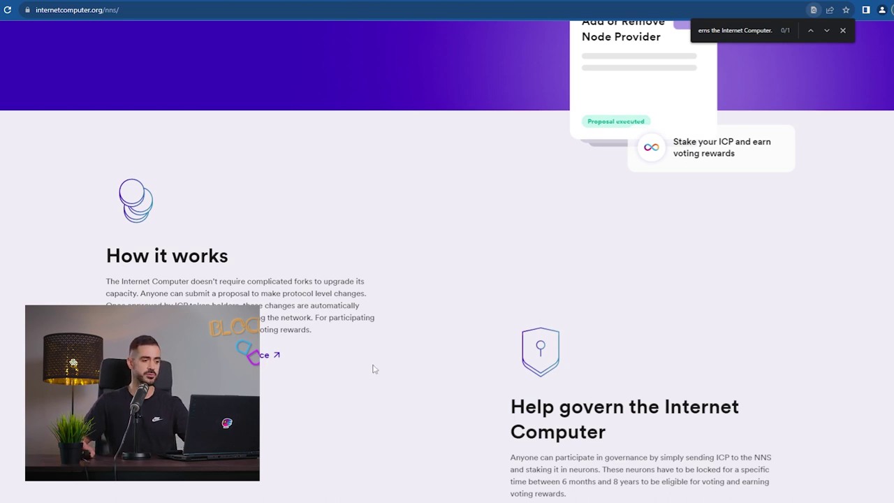
scroll(383, 363, "down", 3)
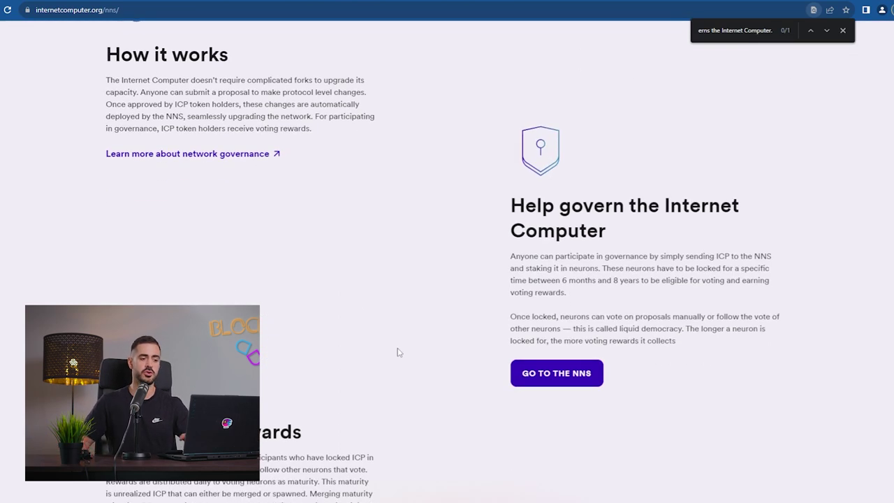
scroll(399, 351, "down", 3)
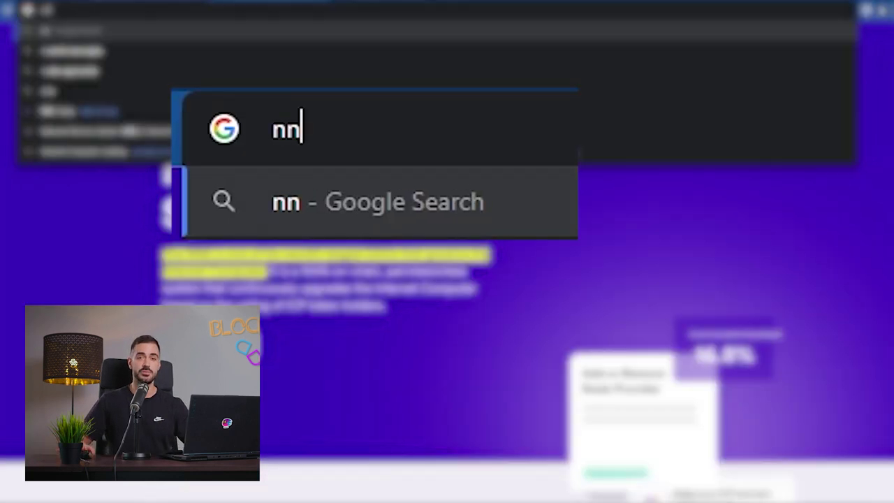
- Go to nns.ic0.app and choose Sign in with Internet Identity
type("s.i")
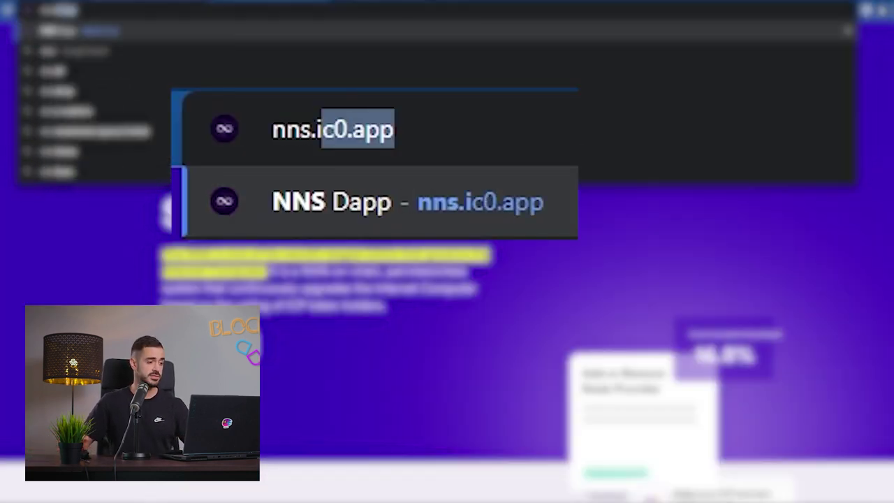
type("c0.app")
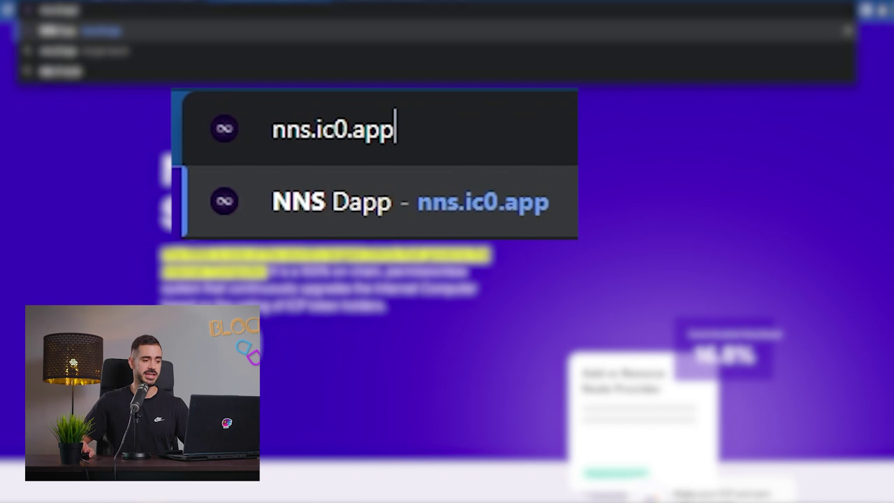
key("Return")
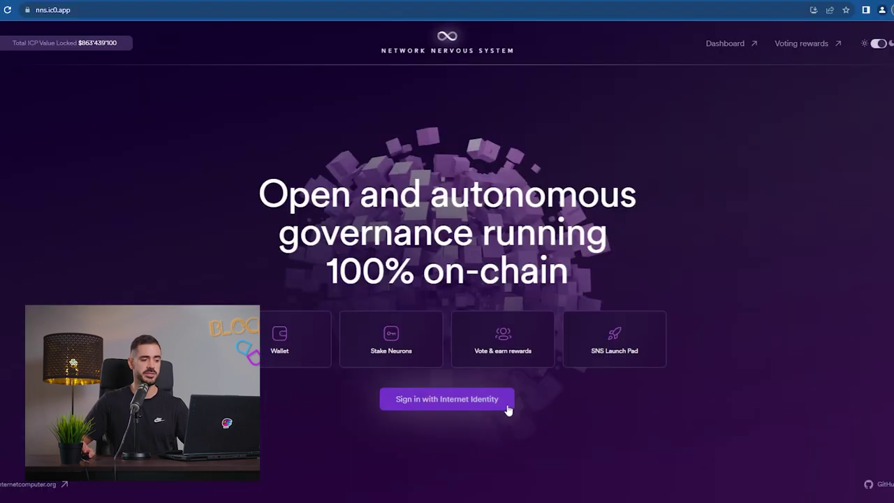
left_click(492, 401)
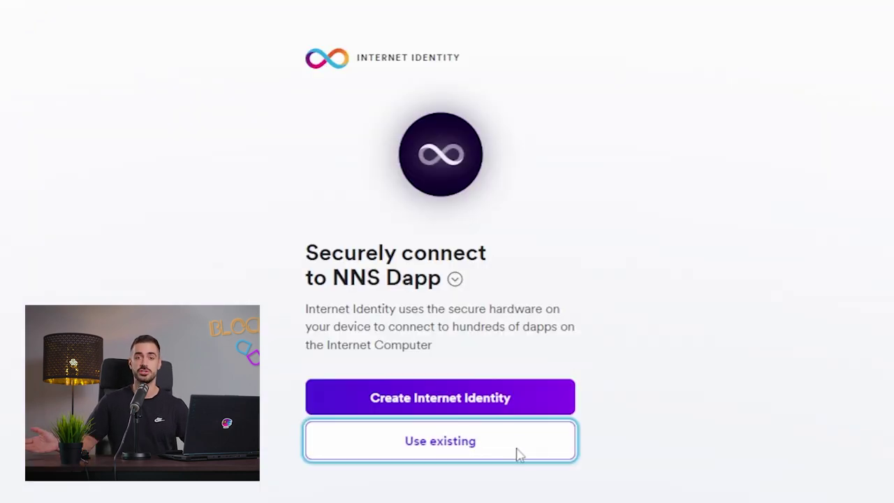
- Create a new Internet Identity secured by a device passkey, answering the CAPTCHA
left_click(513, 406)
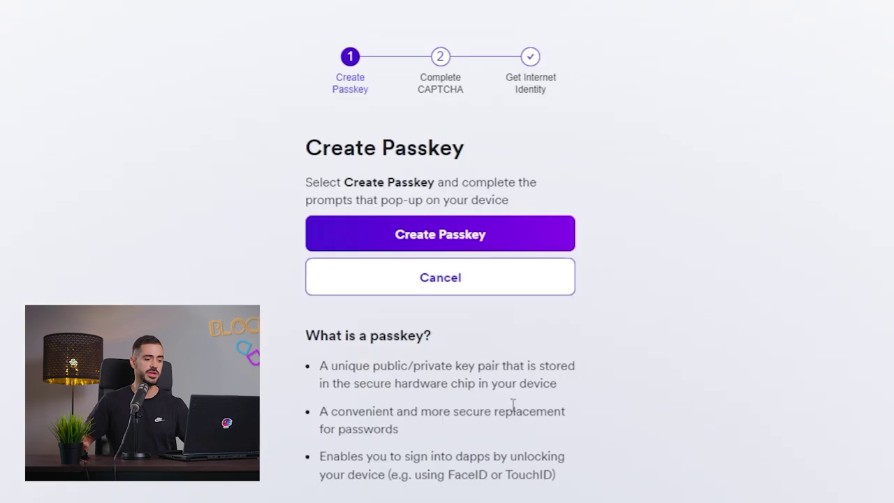
left_click(461, 237)
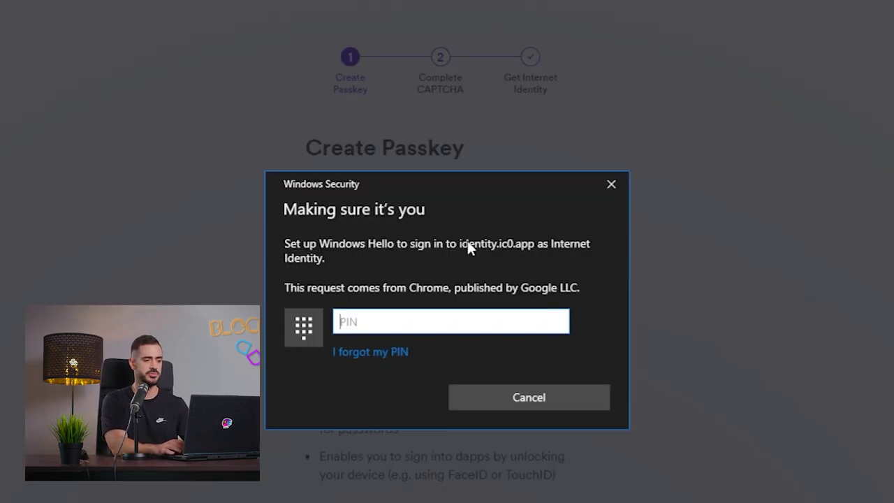
type("•••••")
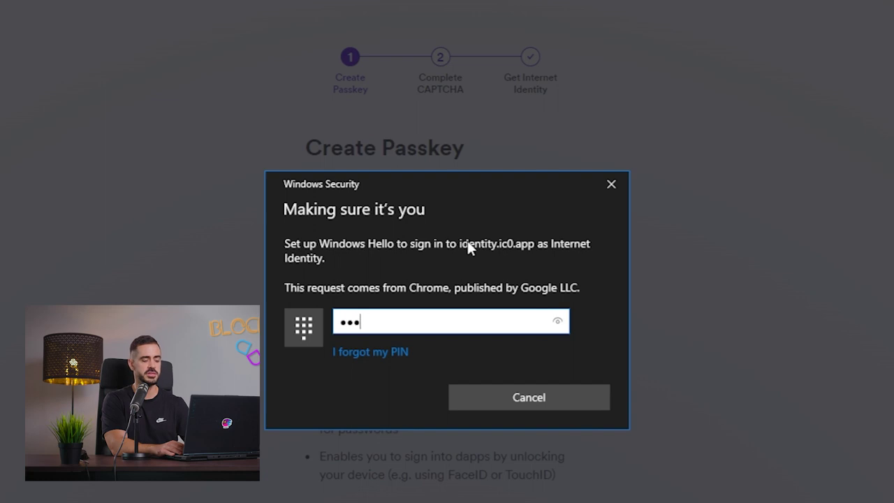
type("•••")
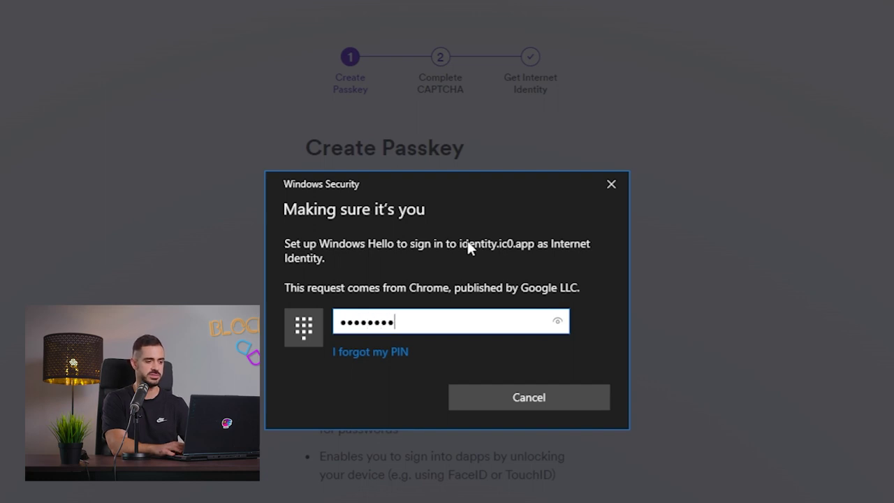
type("kUEer")
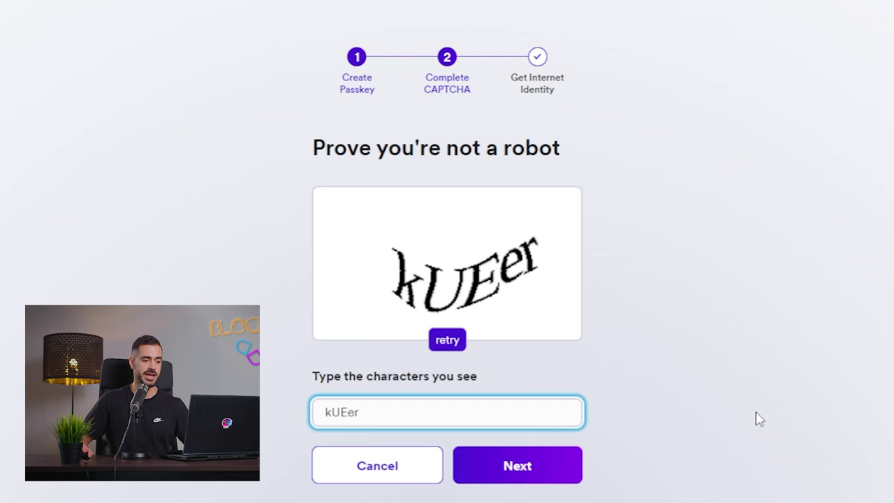
key("Return")
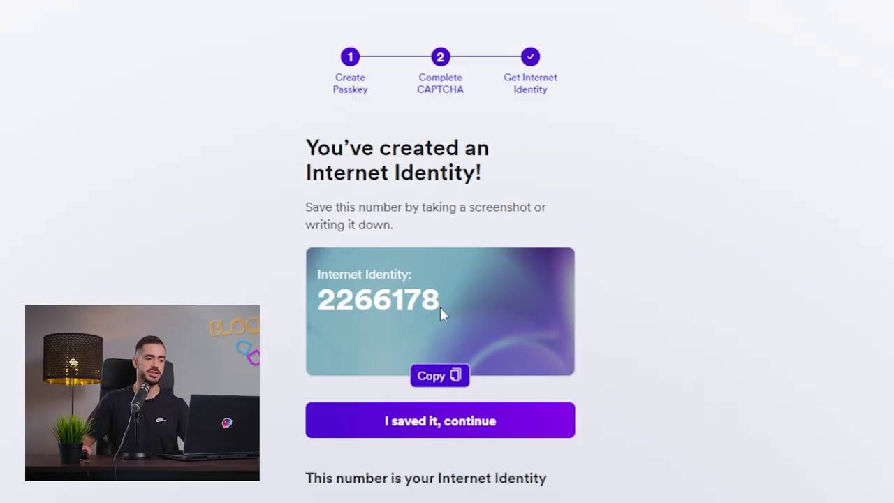
- Copy the new identity number and read the explanation of why it must be saved
left_click_drag(442, 310, 355, 303)
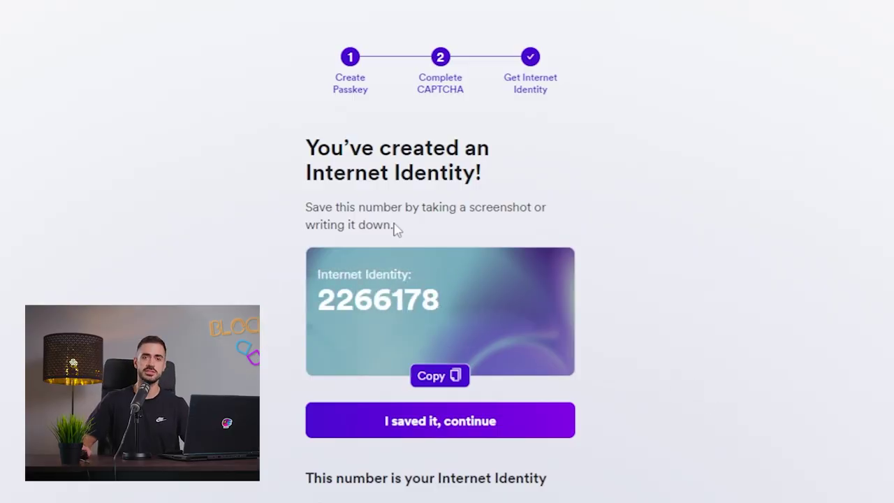
left_click(451, 380)
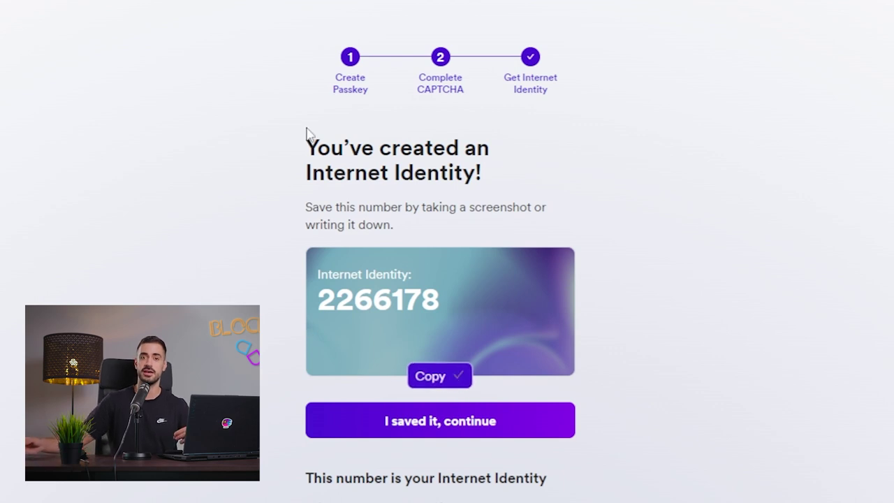
left_click(471, 429)
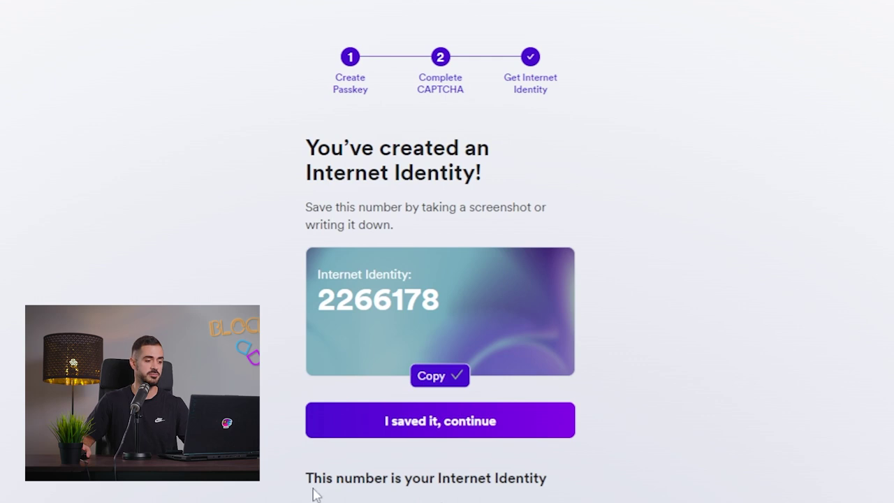
left_click_drag(310, 489, 275, 482)
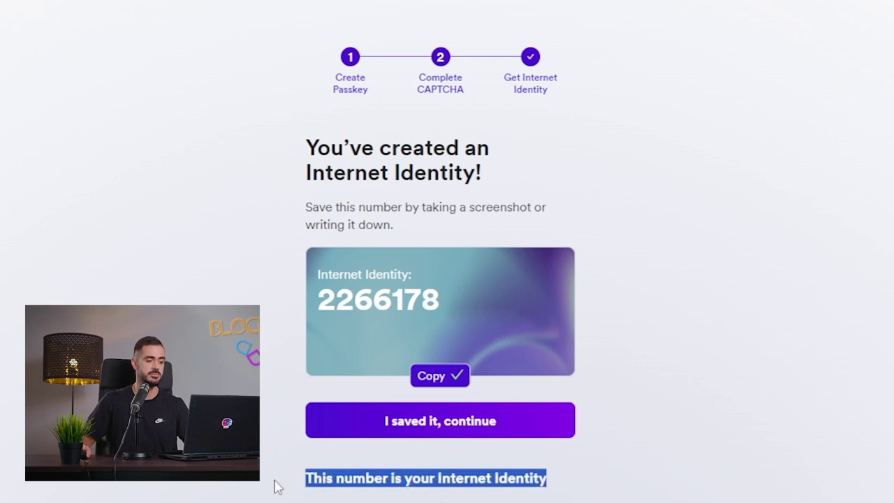
scroll(739, 493, "down", 1)
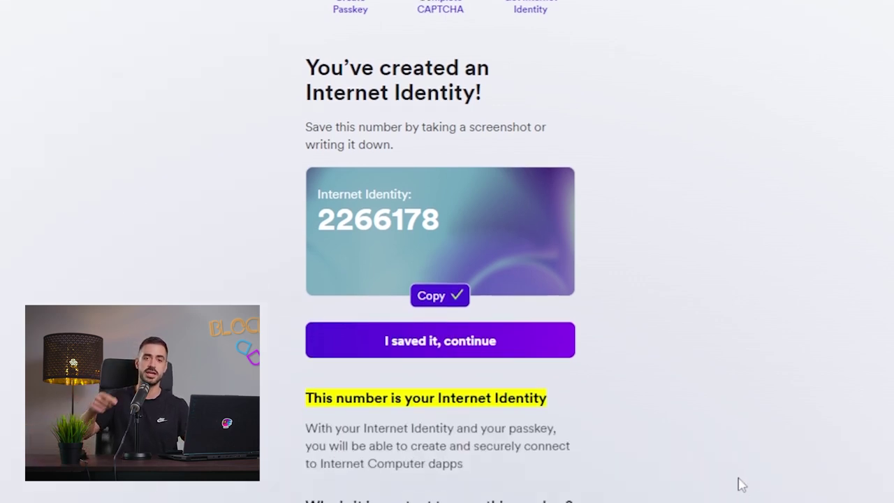
scroll(739, 483, "down", 1)
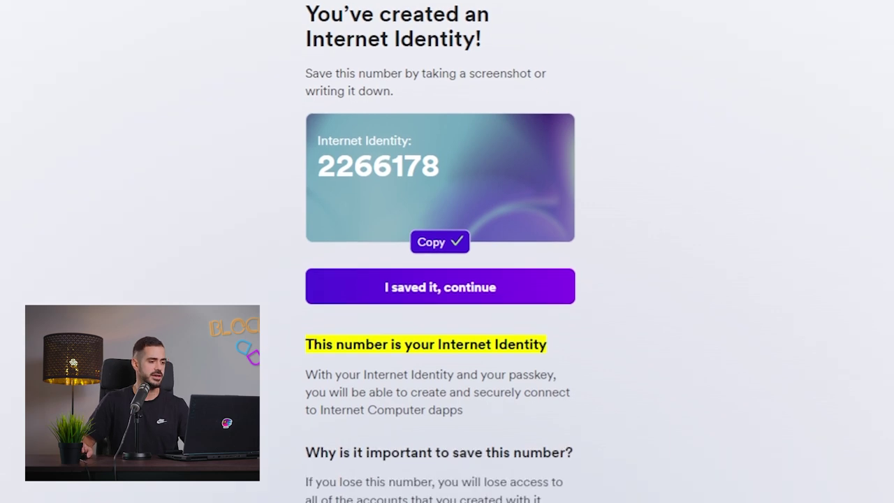
scroll(505, 447, "up", 2)
- Confirm the identity number is saved, then set the rewards estimate's dissolve delay to 0.5 years
left_click(491, 426)
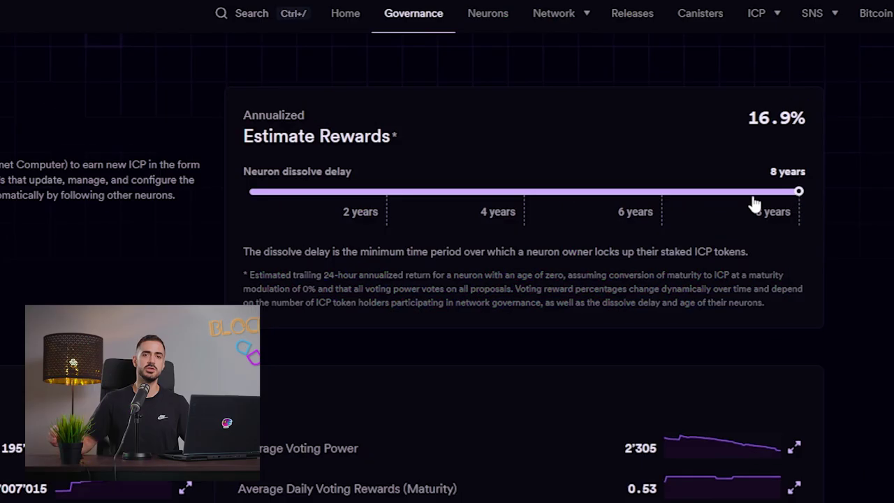
left_click_drag(754, 202, 786, 215)
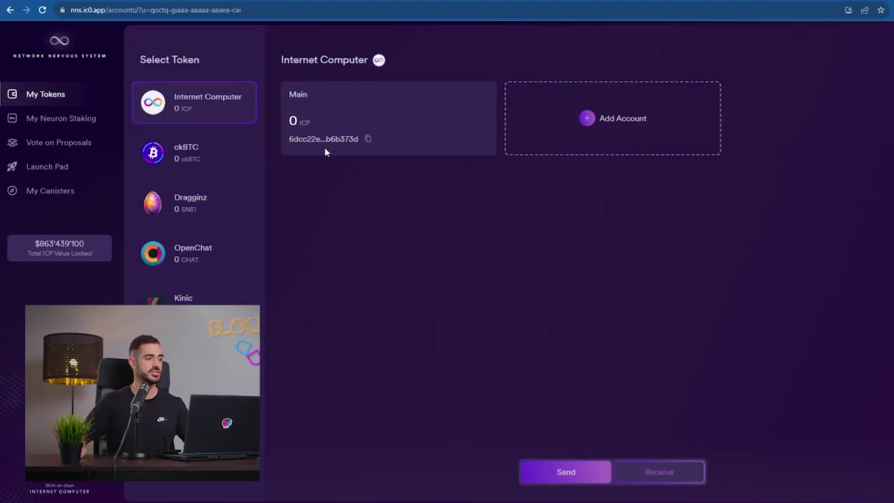
- Reload the tokens page so the Main account shows the 1.01 ICP deposit
left_click(43, 10)
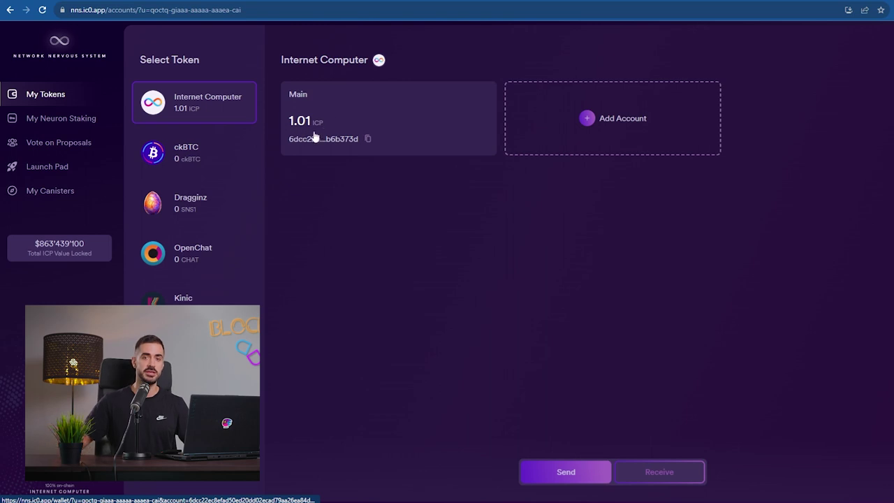
- Stake the full ICP balance in a new neuron with an 8-year (2922-day) dissolve delay
left_click(60, 120)
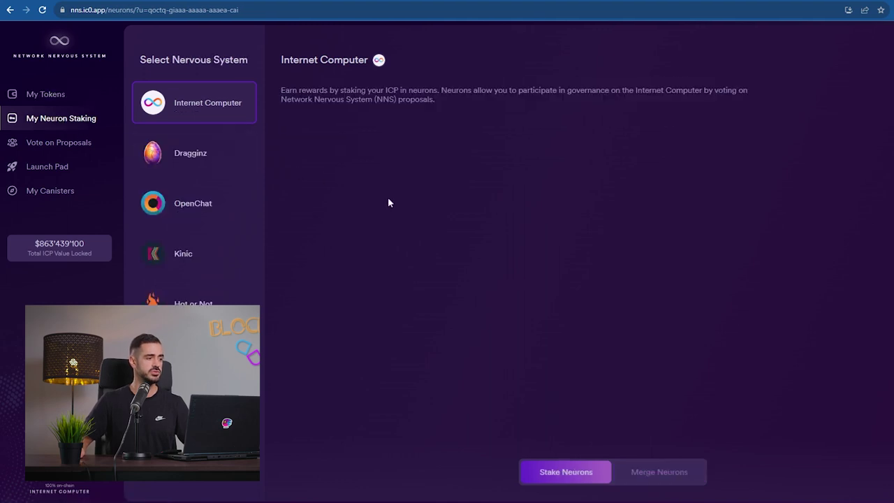
left_click(574, 477)
left_click(599, 236)
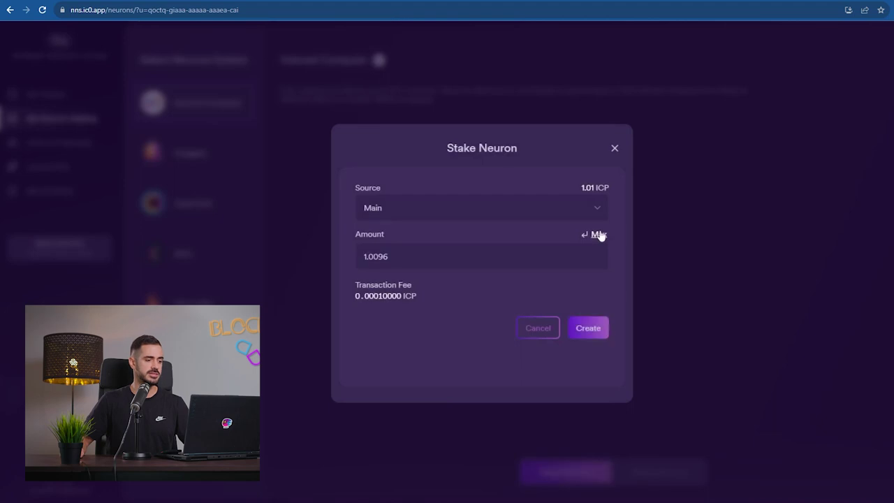
left_click(576, 328)
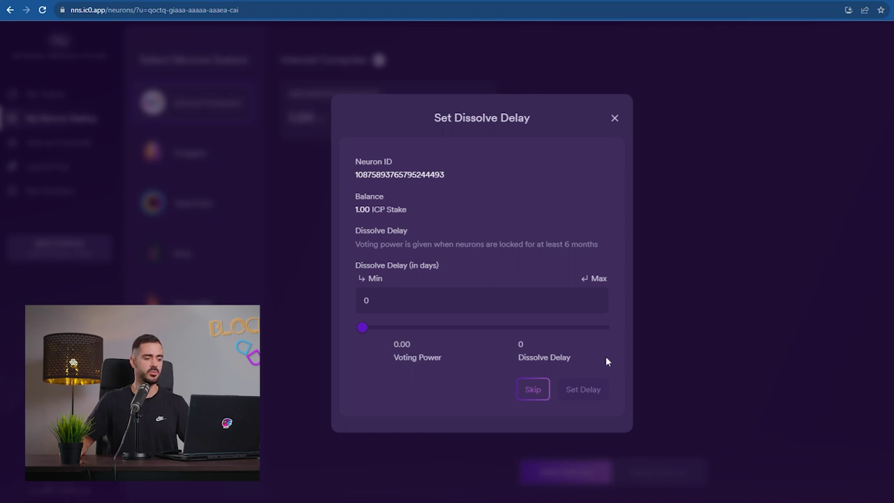
left_click_drag(365, 329, 605, 347)
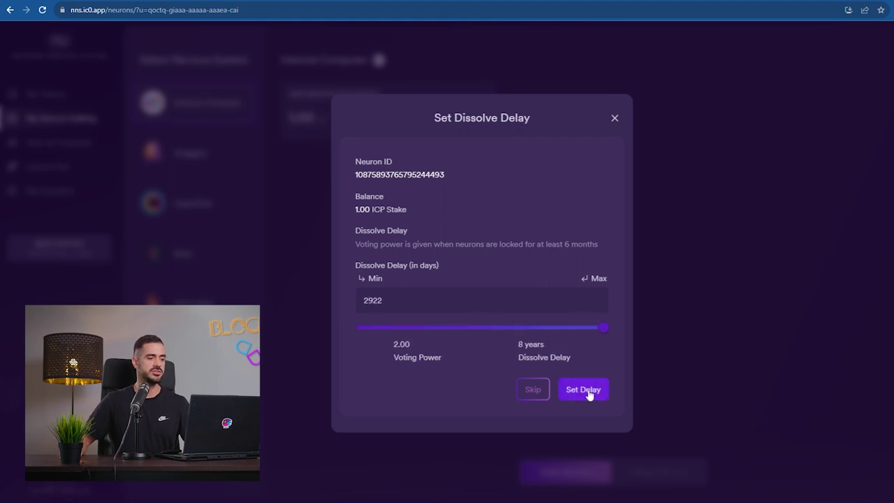
left_click(588, 393)
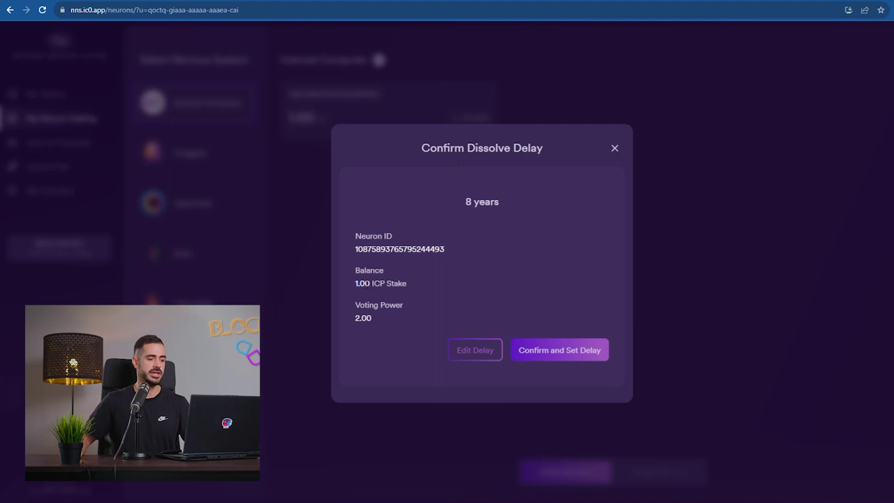
left_click(432, 301)
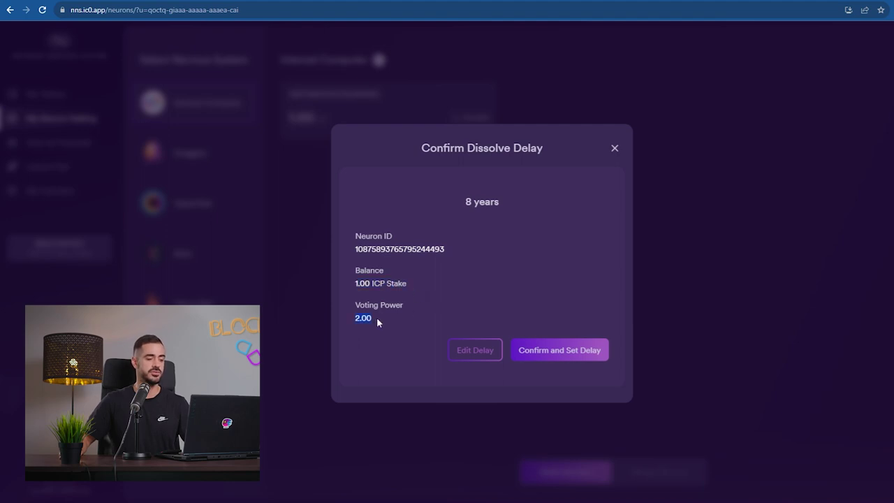
left_click(568, 355)
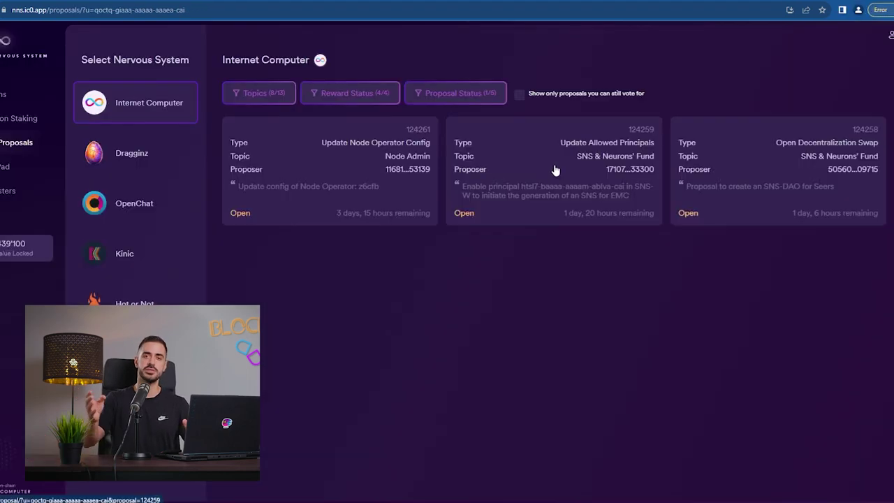
- Check which neurons can vote on proposal 124259, then return to the proposals list
left_click(555, 171)
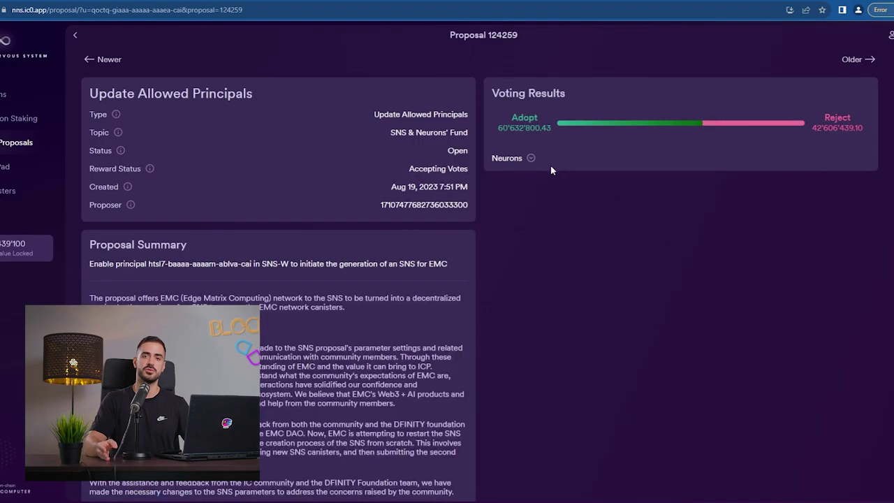
left_click(530, 159)
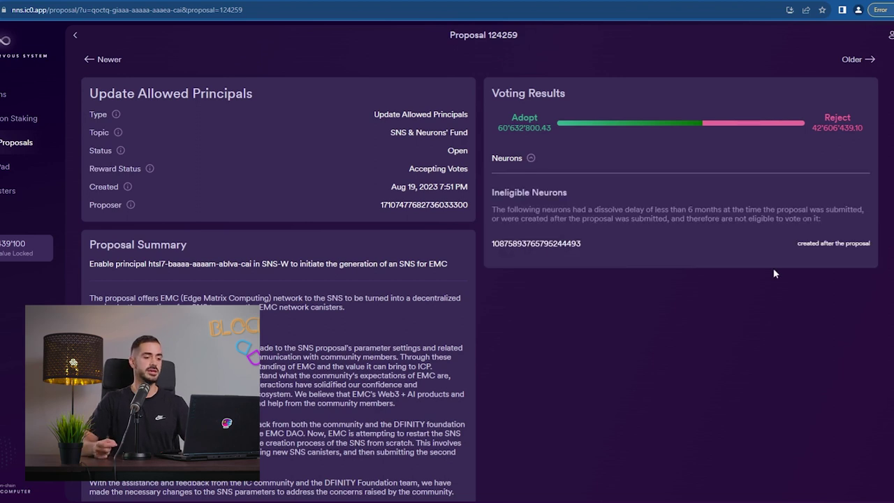
key("alt+Left")
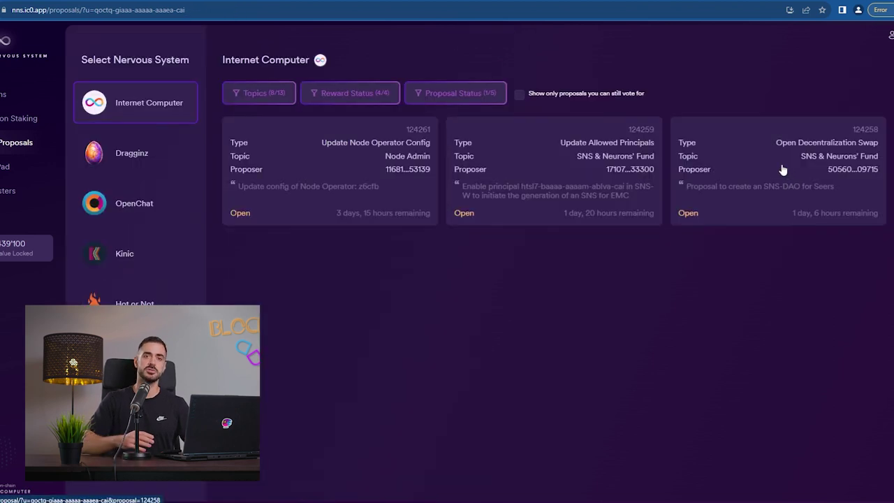
- Follow the DFINITY Foundation and ICDevs.org neurons on the All Except Governance topic
left_click(782, 167)
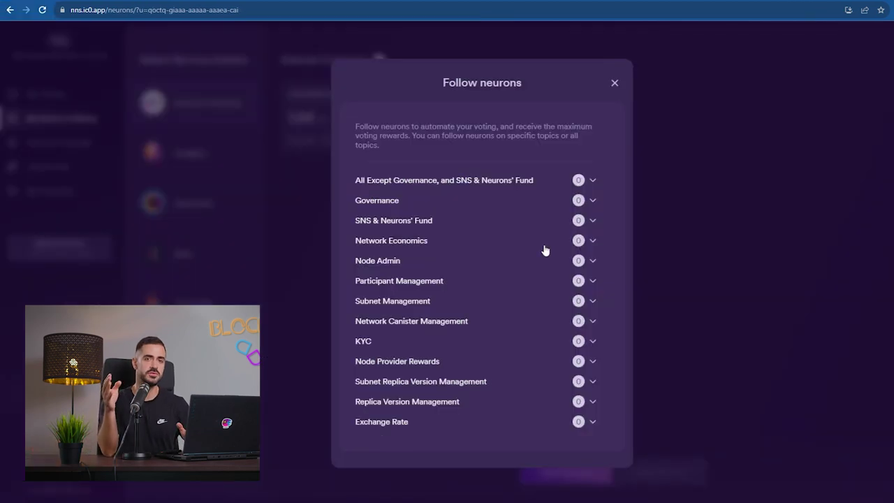
left_click(594, 182)
left_click(497, 215)
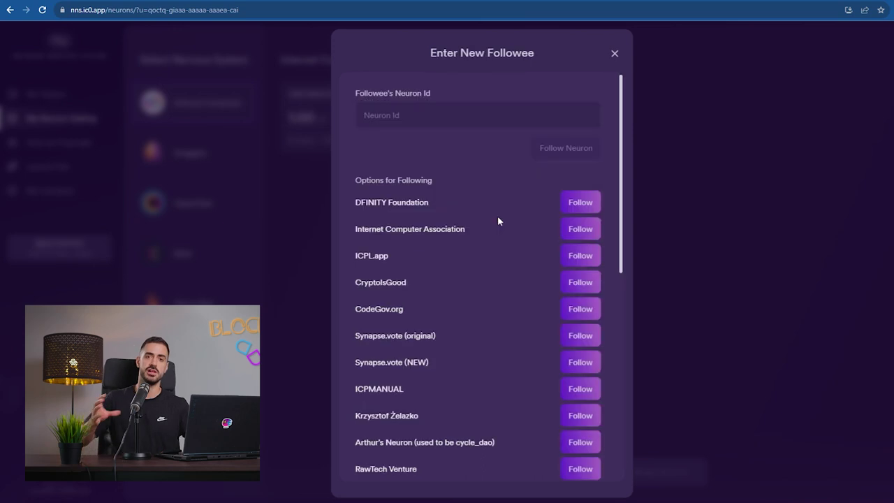
scroll(539, 237, "down", 6)
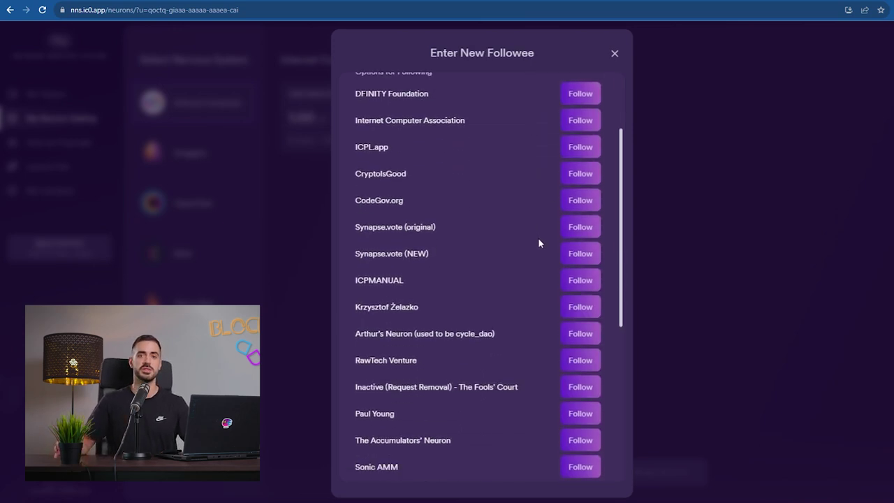
scroll(543, 245, "down", 1)
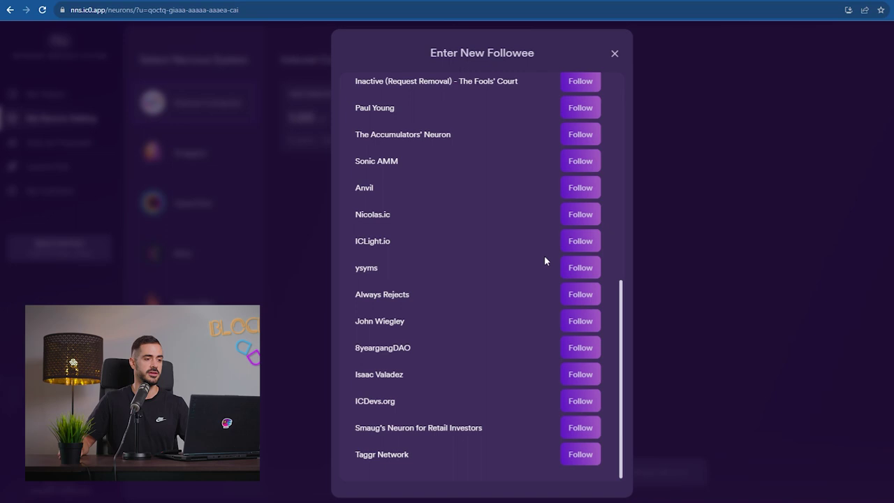
scroll(545, 260, "up", 7)
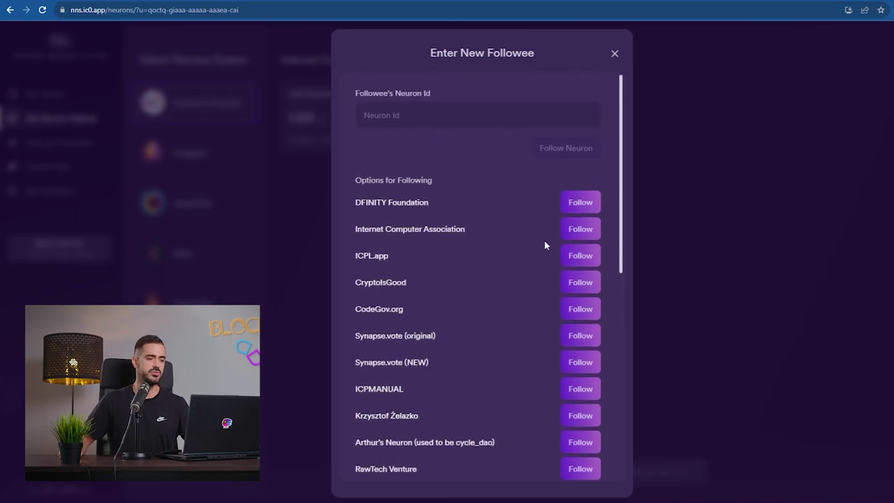
scroll(545, 244, "down", 7)
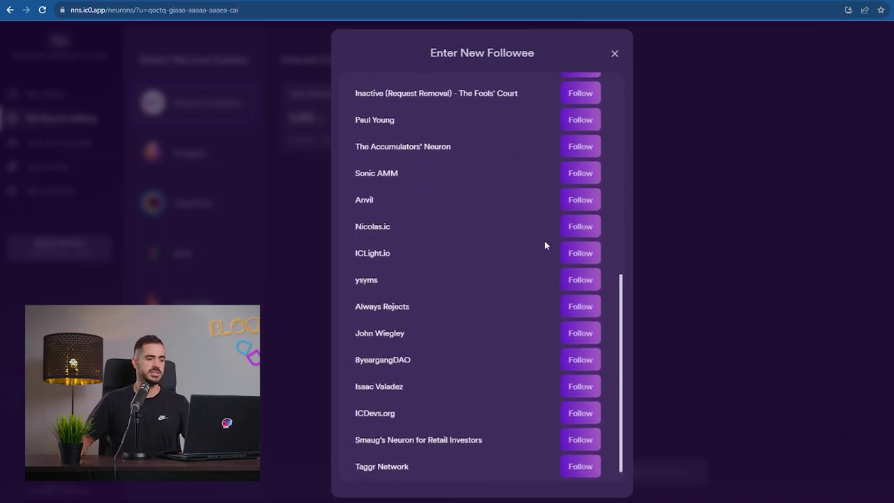
scroll(546, 245, "up", 7)
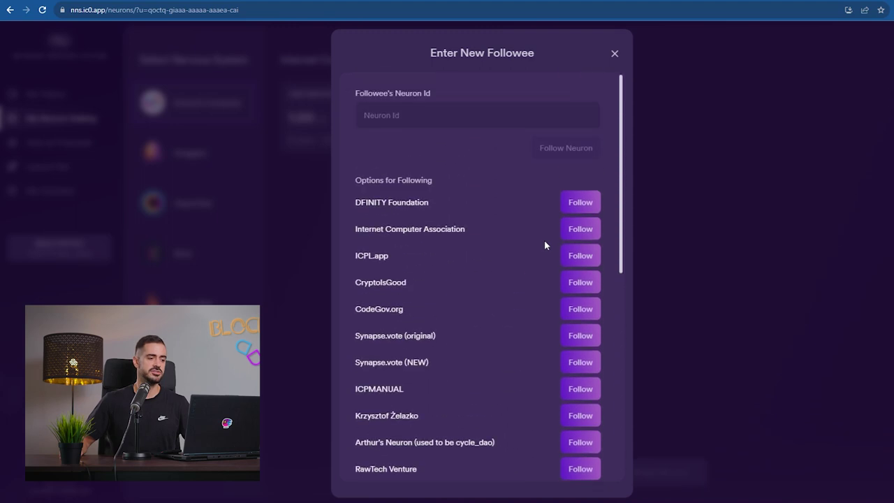
left_click(577, 210)
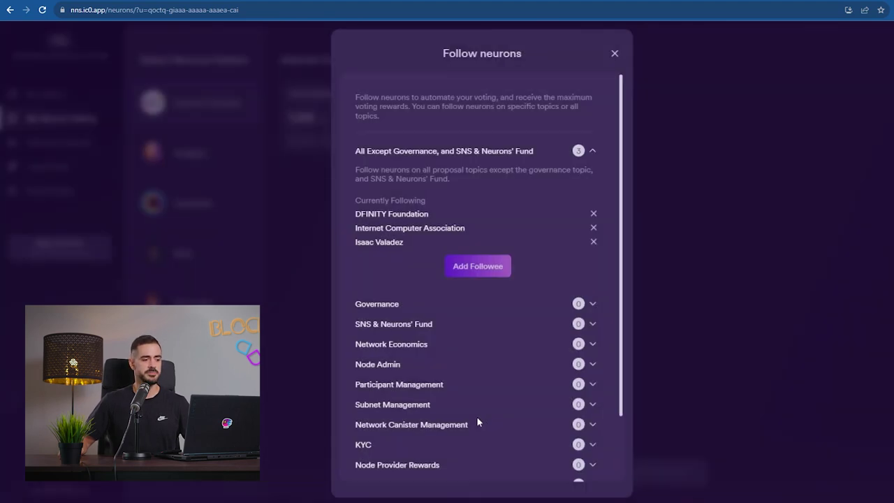
left_click(478, 266)
scroll(438, 320, "down", 7)
left_click(579, 400)
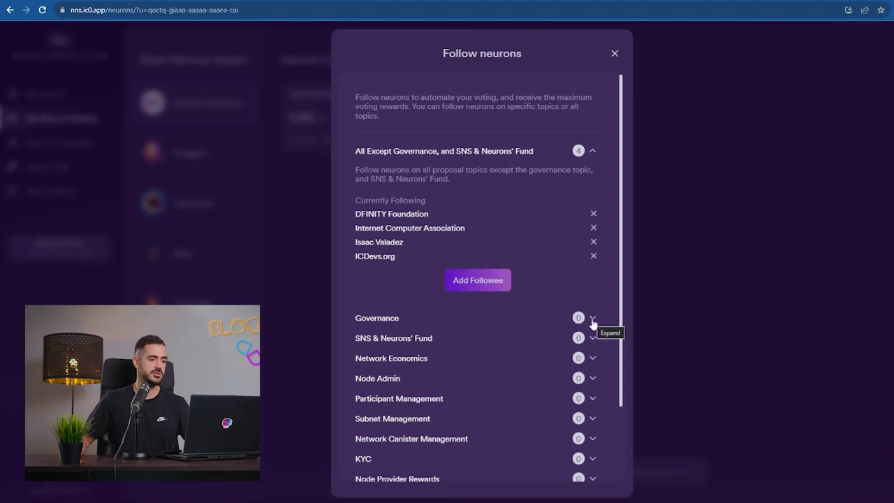
- Add a Governance topic followee, review the followee lists, and close the Follow neurons dialog
left_click_drag(547, 155, 530, 182)
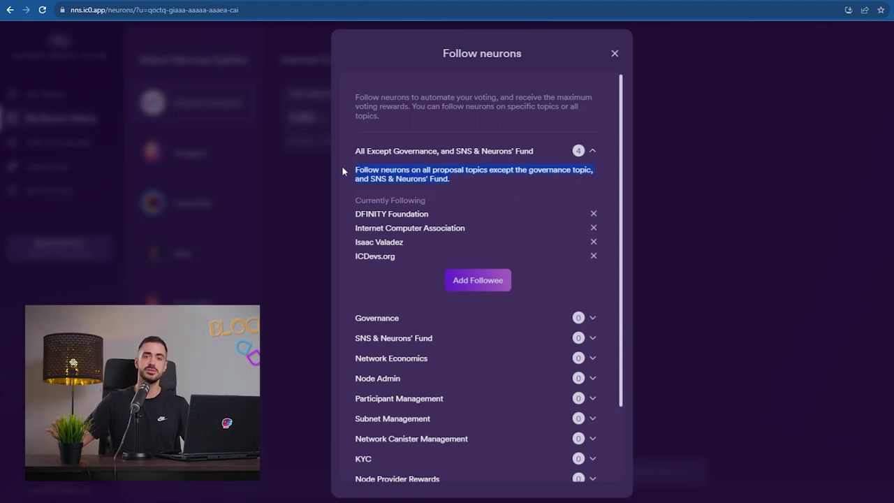
left_click(540, 185)
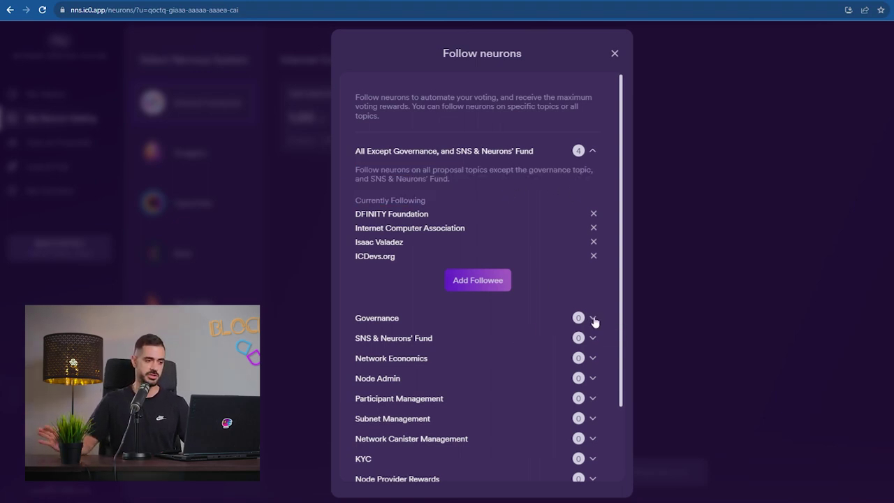
left_click(592, 318)
left_click(478, 377)
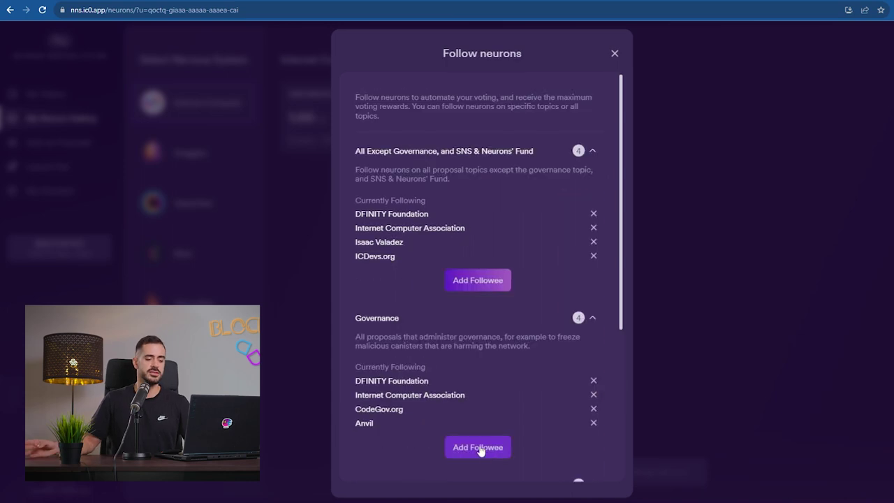
scroll(519, 346, "down", 2)
scroll(526, 282, "up", 1)
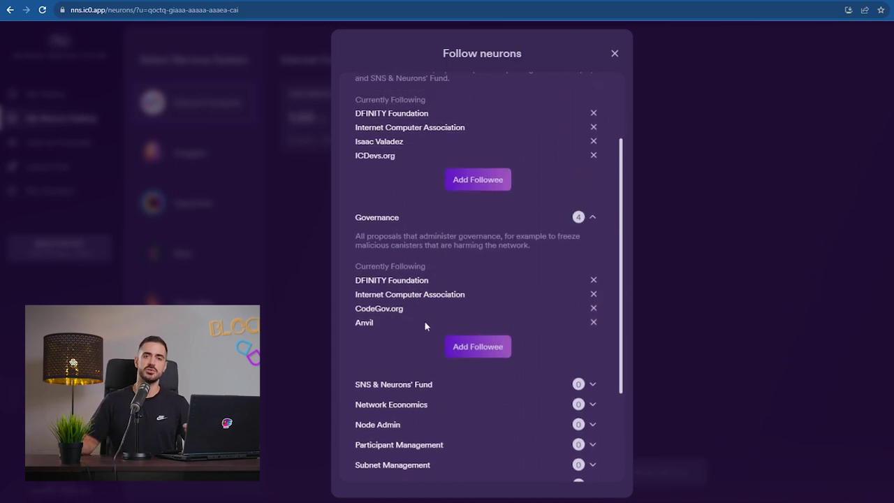
left_click_drag(424, 322, 343, 258)
left_click_drag(412, 158, 354, 112)
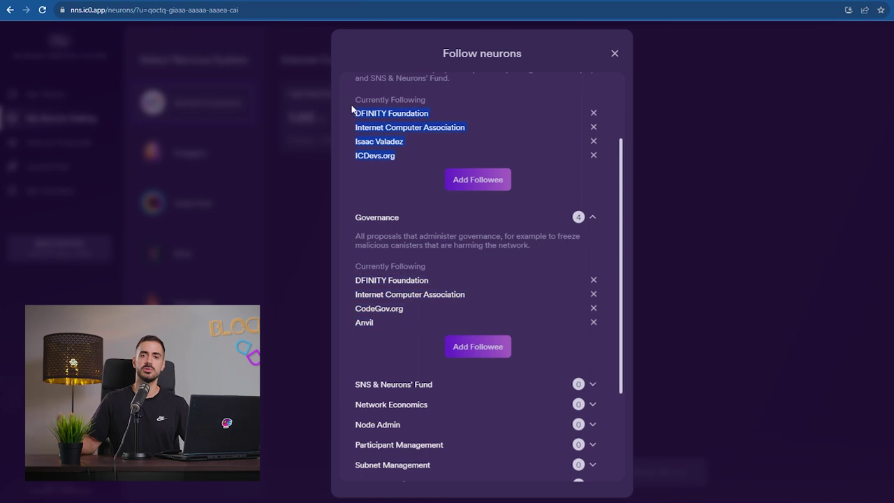
left_click(608, 88)
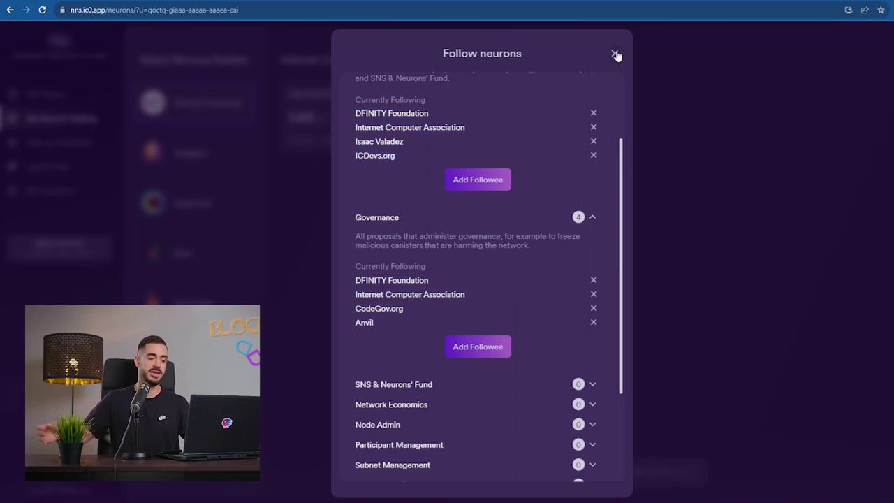
left_click(616, 54)
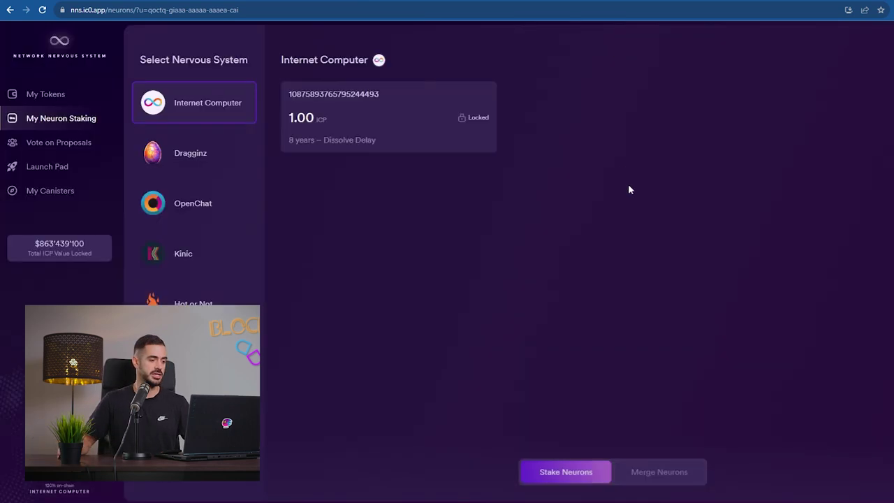
left_click(358, 142)
scroll(604, 330, "down", 1)
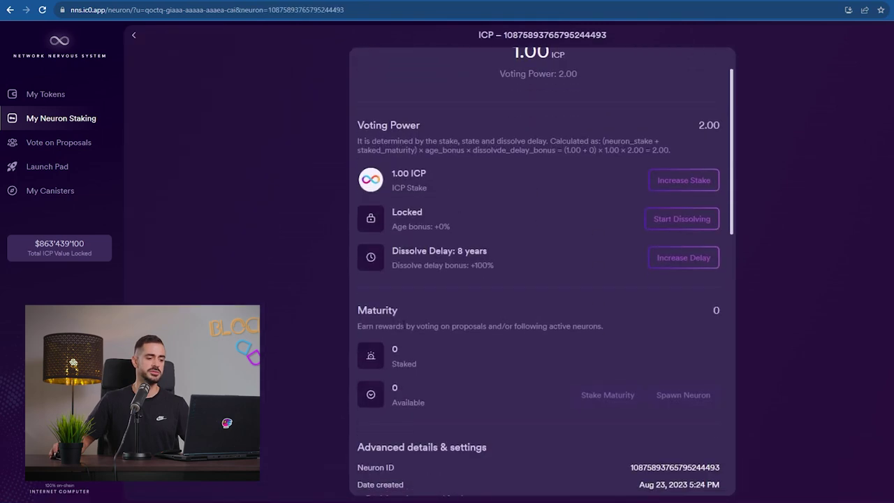
left_click_drag(356, 310, 404, 314)
key("ctrl+f")
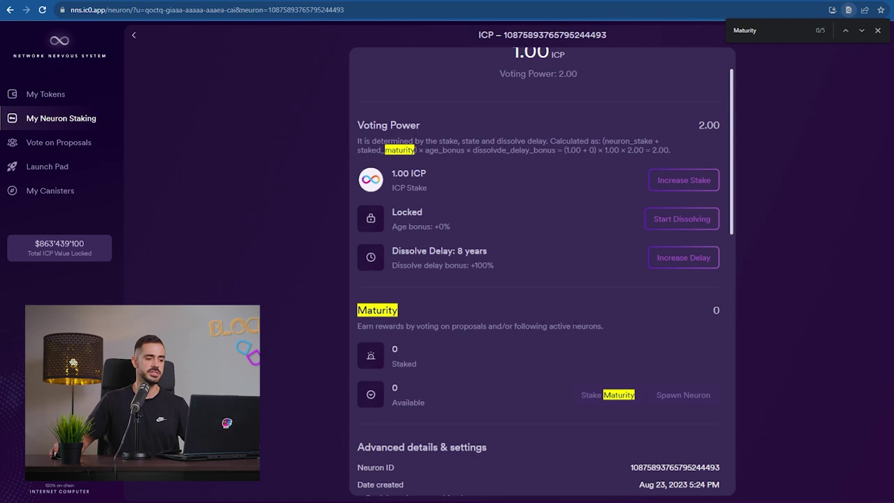
scroll(655, 323, "down", 1)
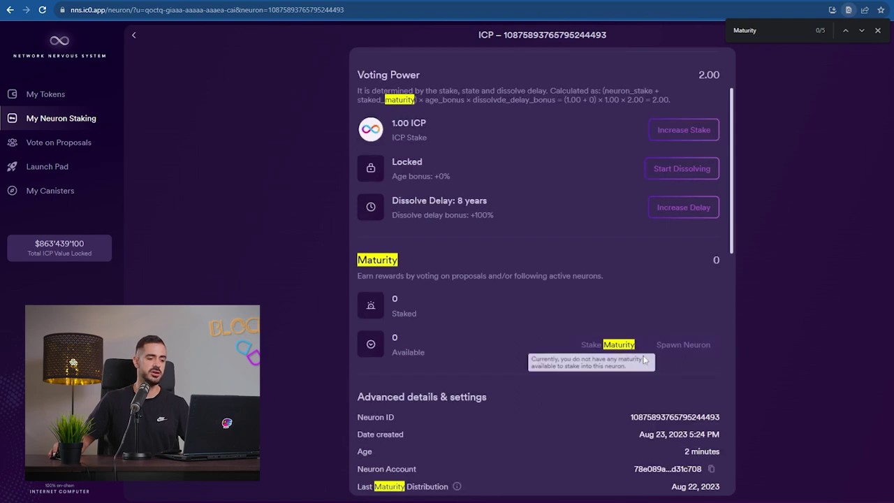
left_click(879, 30)
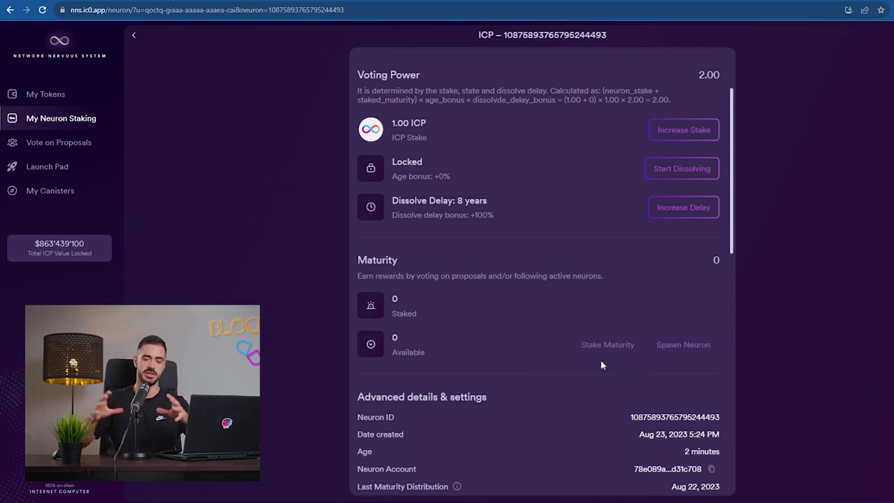
scroll(545, 251, "up", 3)
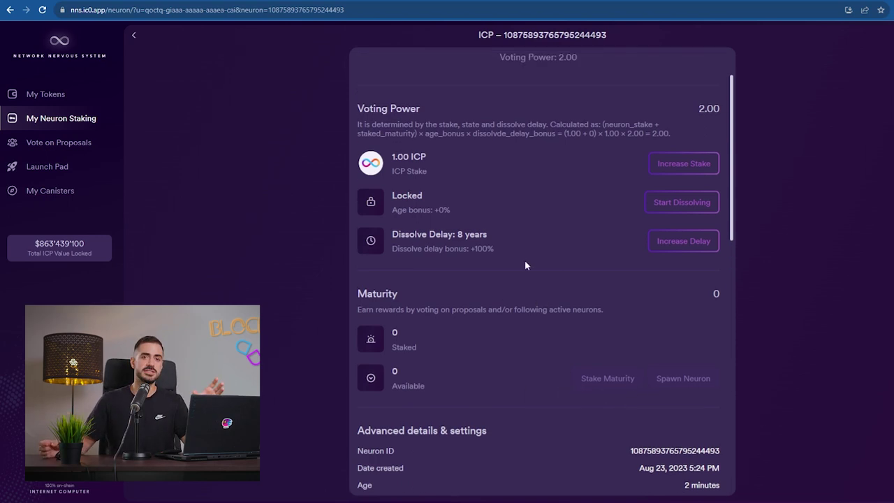
- Start dissolving the 8-year neuron, accepting the loss of its age bonus
left_click(83, 121)
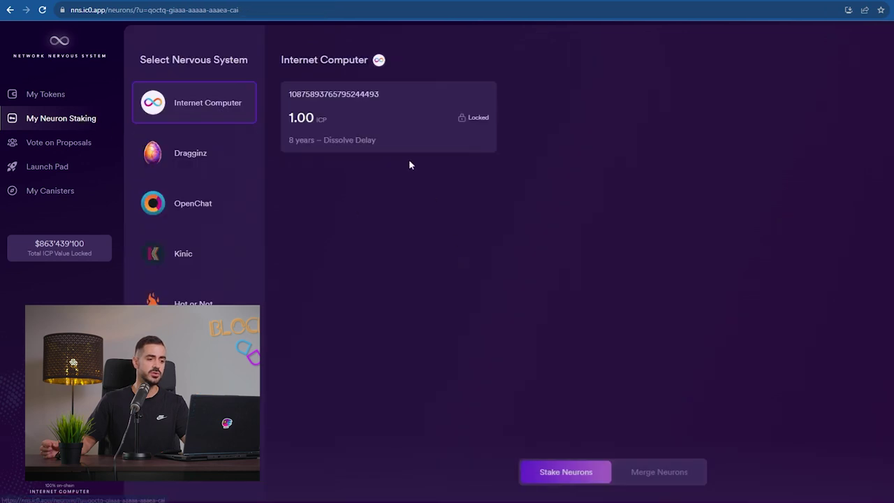
left_click(393, 137)
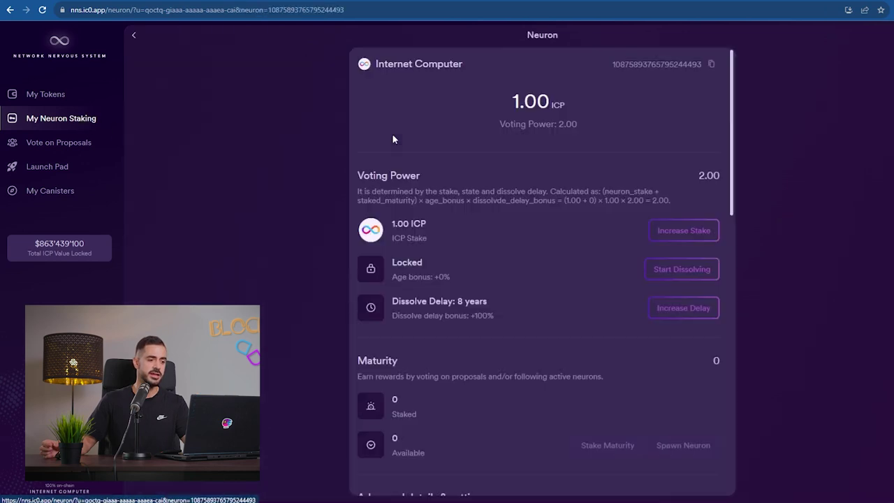
left_click(683, 270)
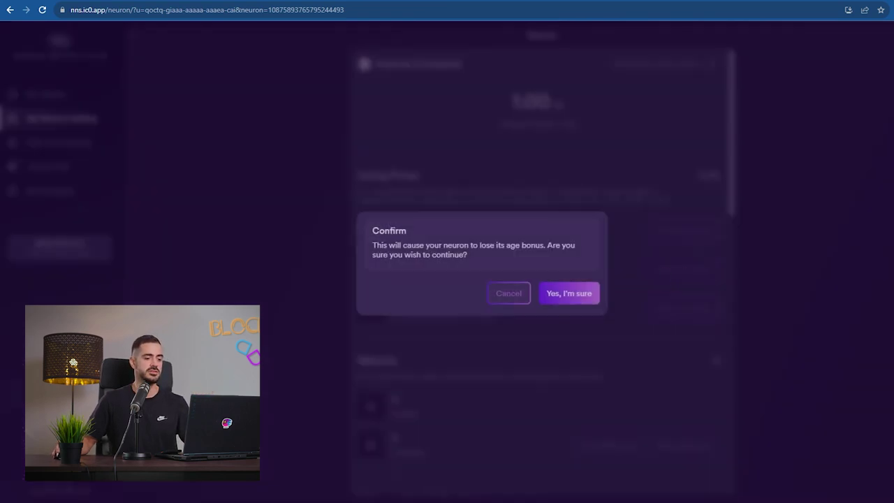
left_click(575, 293)
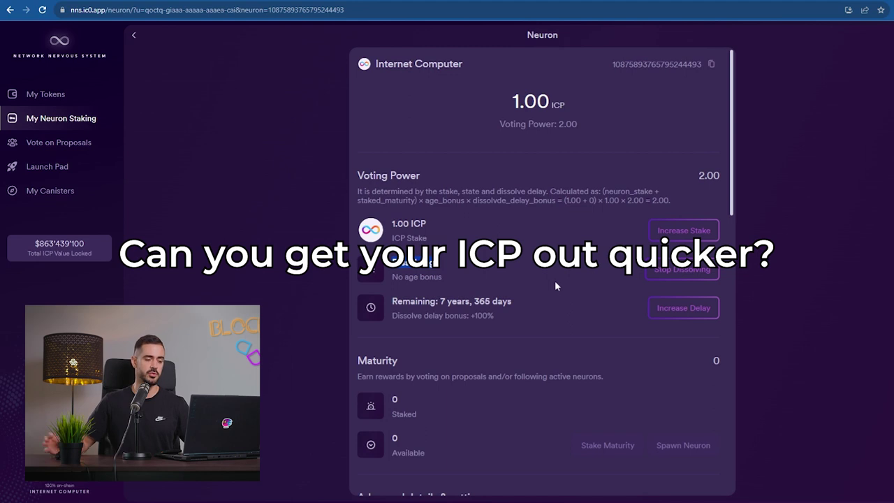
- Check the 7 years, 365 days remaining, then load the idgeek.app marketplace
scroll(598, 286, "down", 1)
left_click_drag(512, 251, 392, 259)
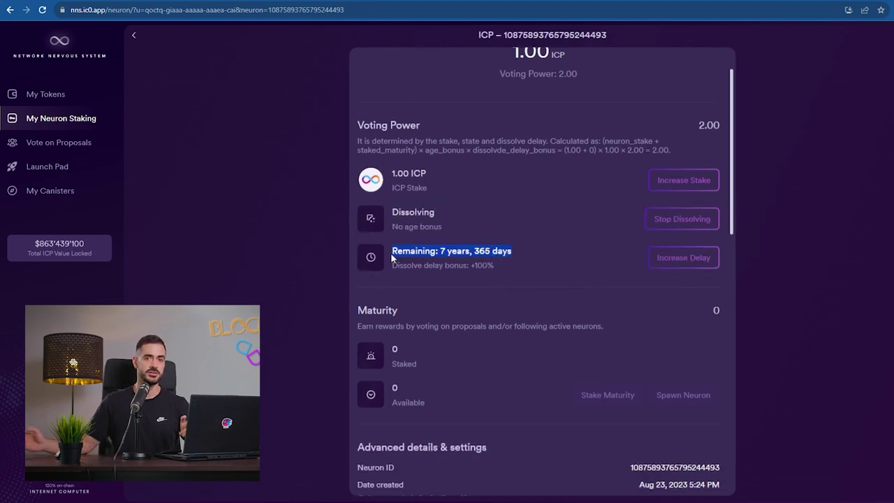
key("ctrl+f")
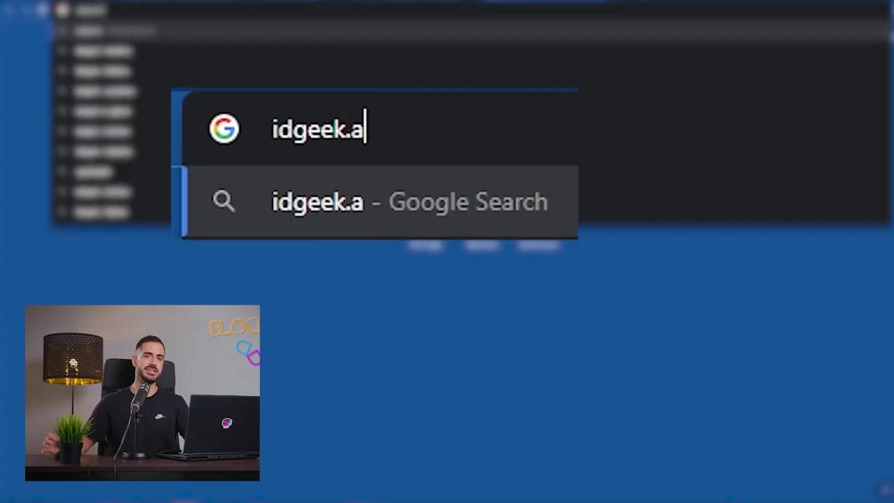
type("pp")
key("Return")
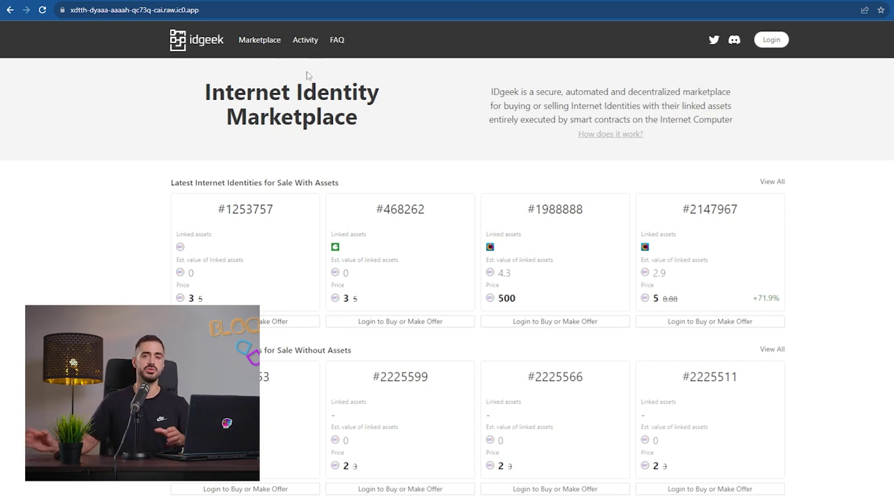
- Browse the Activity transactions to page 5 and highlight #1294605's 17200 ICP sale
left_click(307, 41)
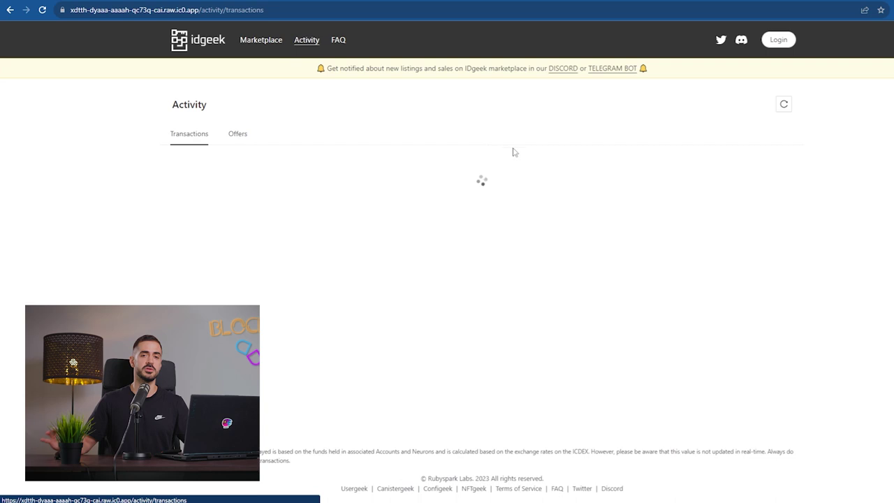
scroll(497, 239, "down", 1)
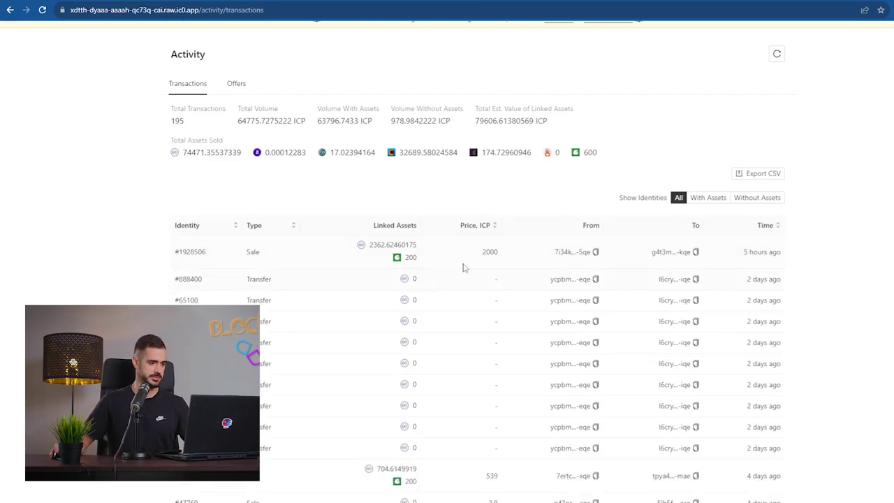
scroll(461, 300, "down", 3)
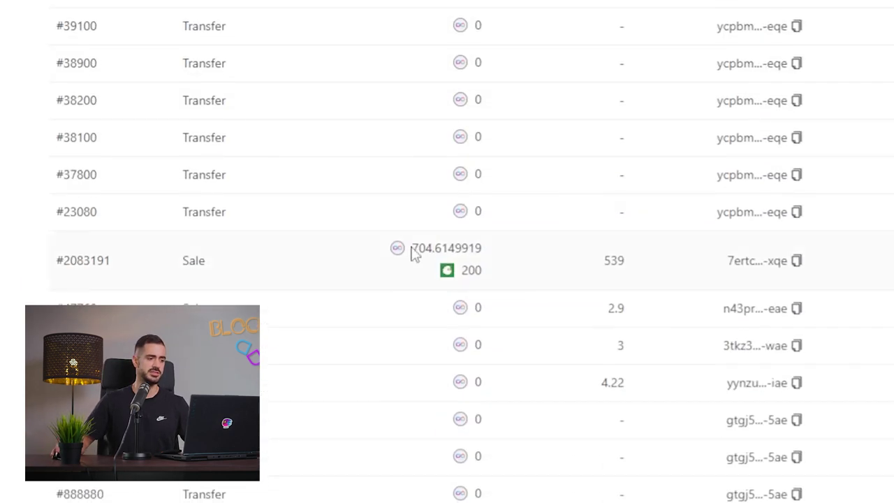
left_click_drag(412, 248, 533, 273)
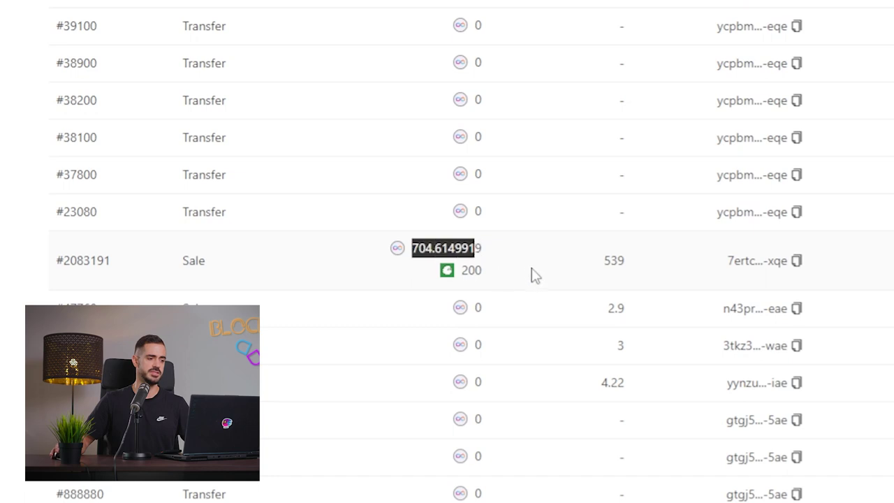
left_click(563, 271)
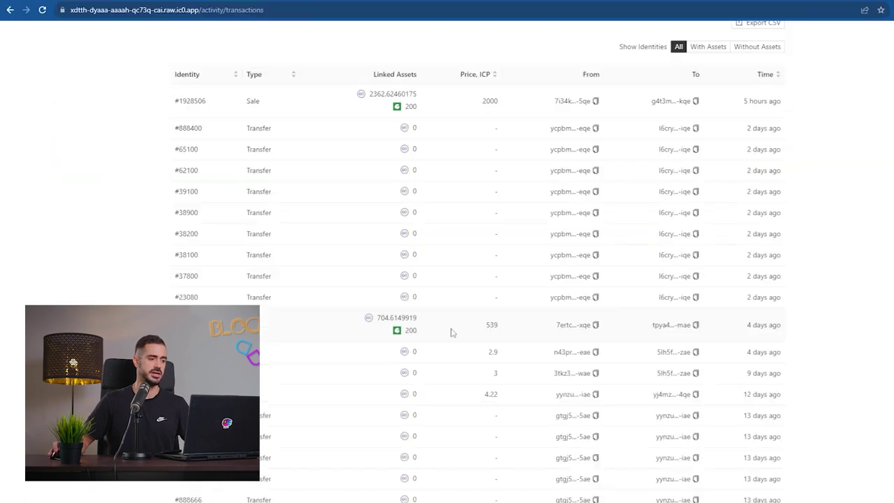
scroll(524, 336, "down", 2)
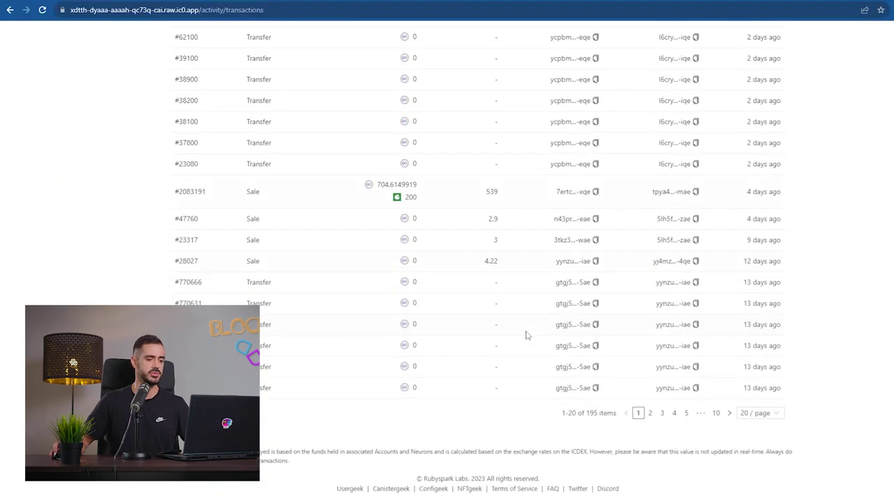
left_click(686, 413)
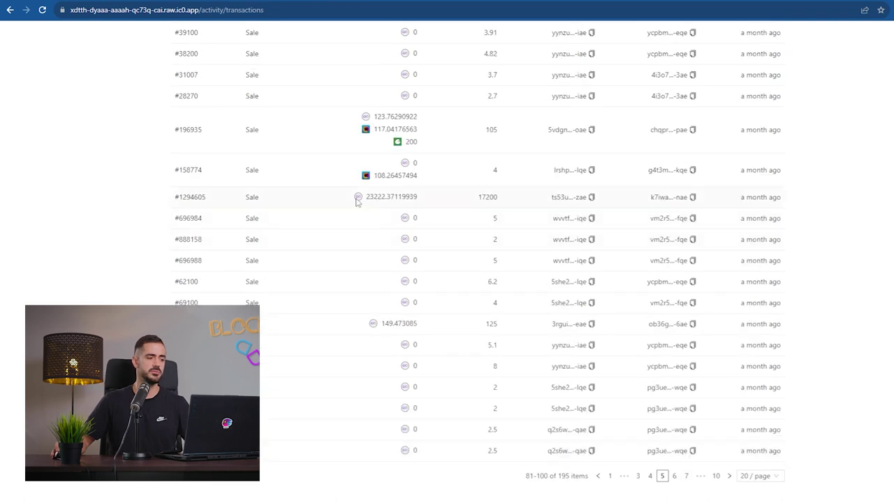
left_click_drag(498, 199, 476, 197)
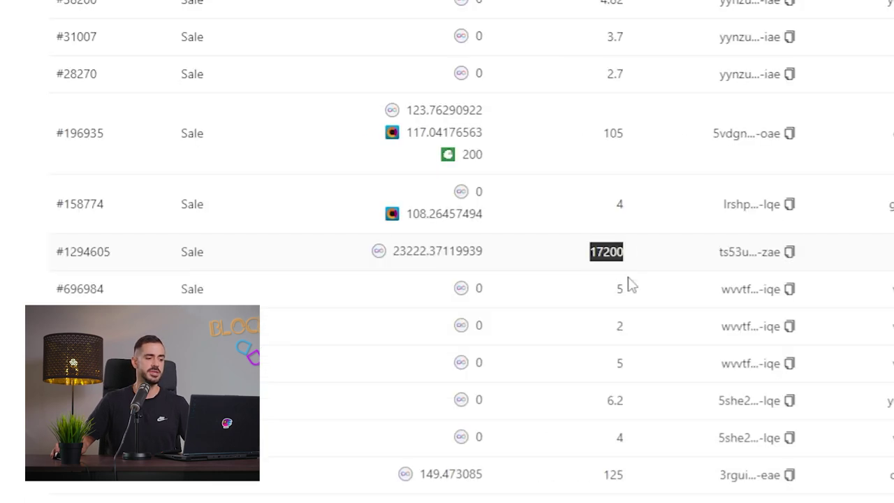